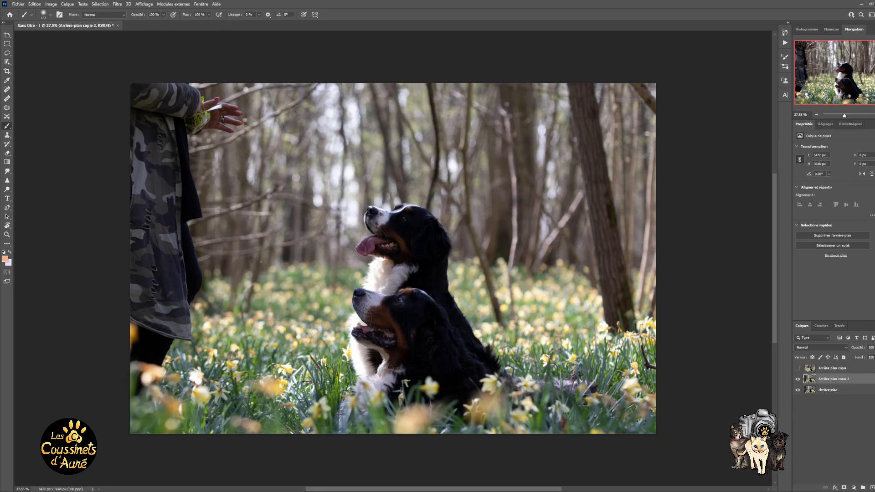
Step: With Arrière-plan copie hidden, move the Arrière-plan copie 2 layer horizontally about 628 px to the right using Free Transform
click(798, 368)
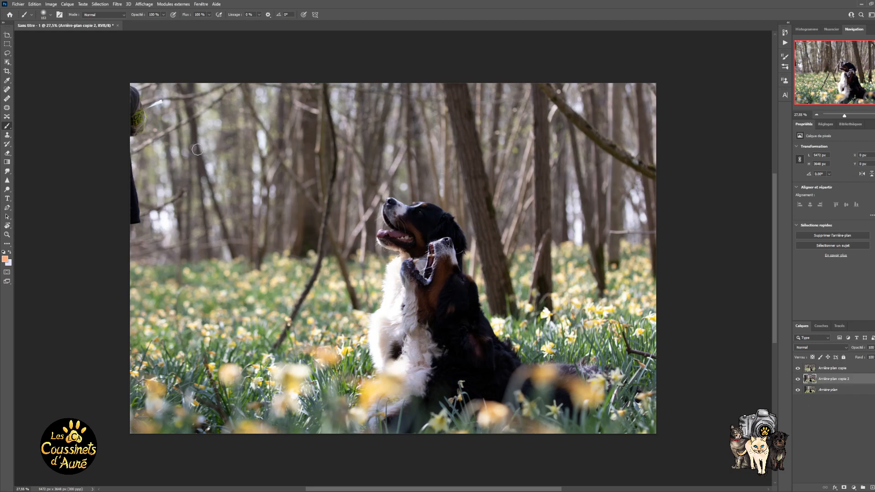
click(808, 370)
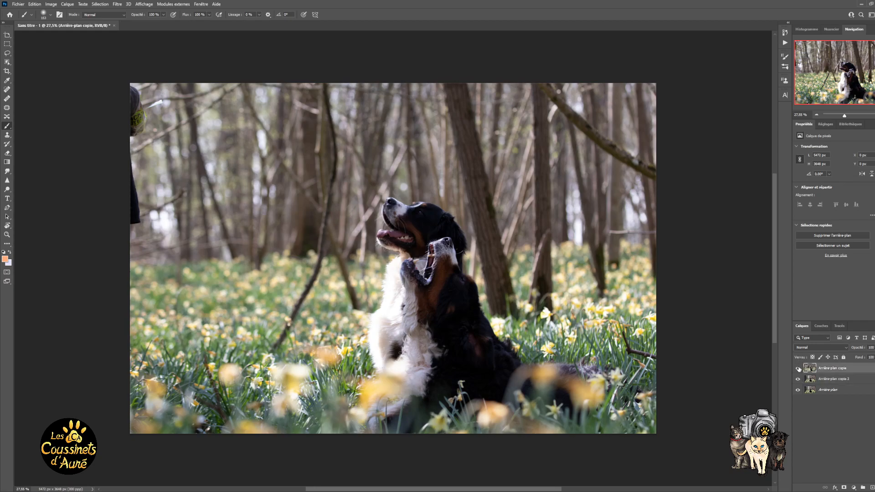
click(797, 369)
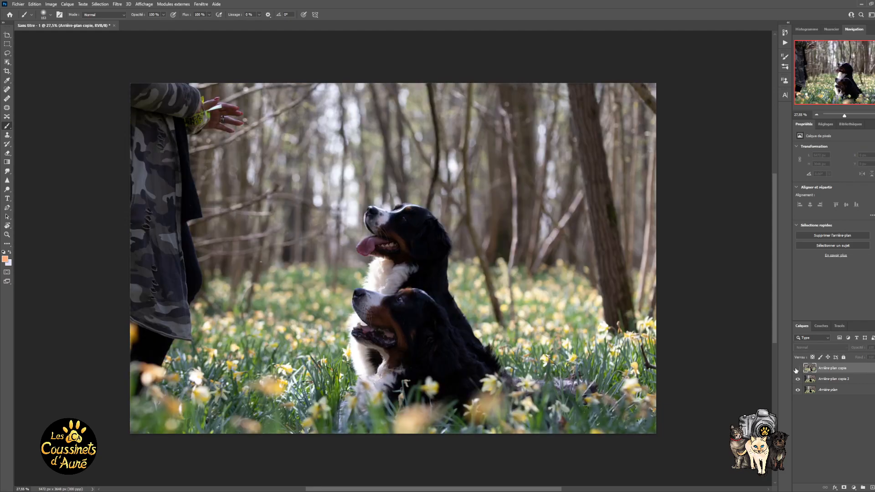
click(819, 383)
key(ctrl+t)
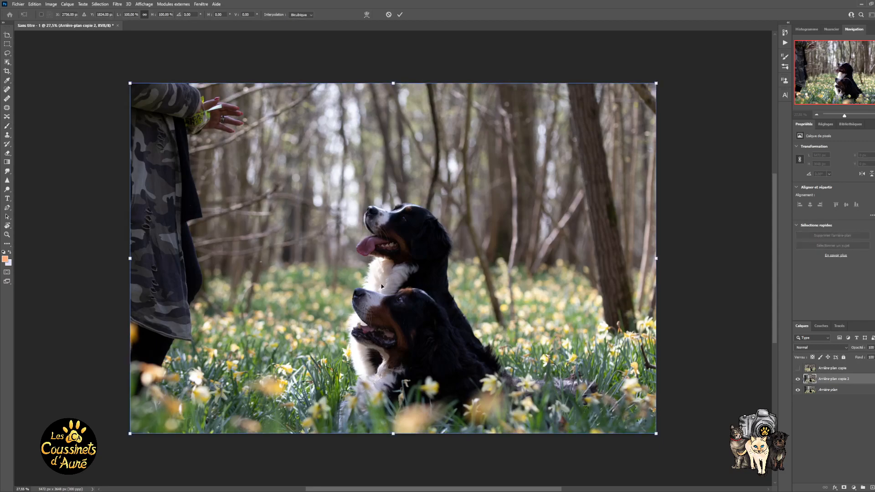
drag(387, 274, 451, 274)
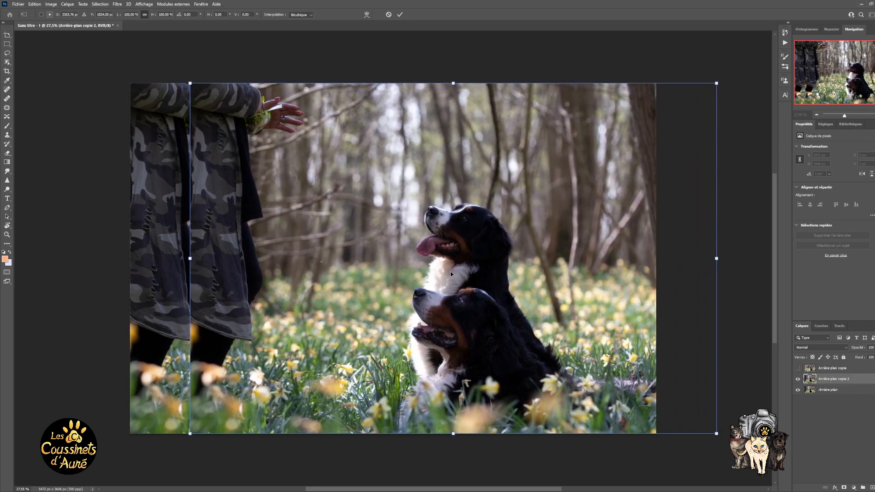
key(Return)
key(b)
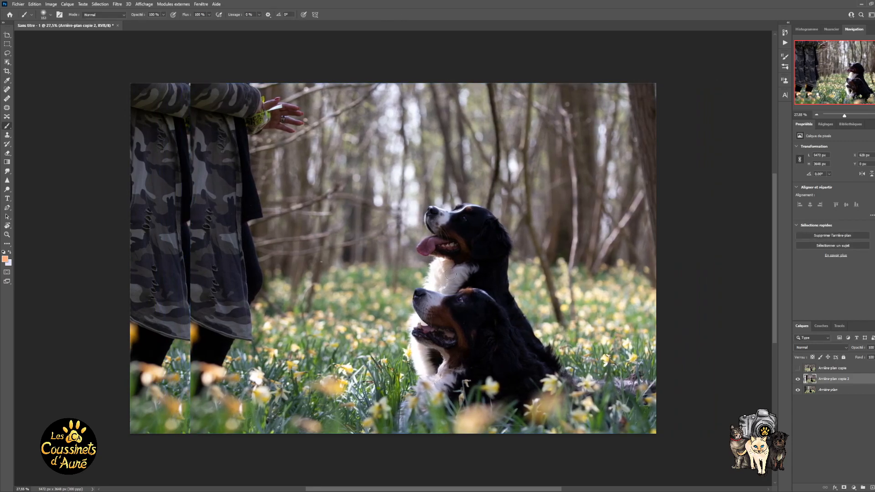
Step: Show the Arrière-plan copie layer, add a layer mask to it and invert the mask to black
click(806, 369)
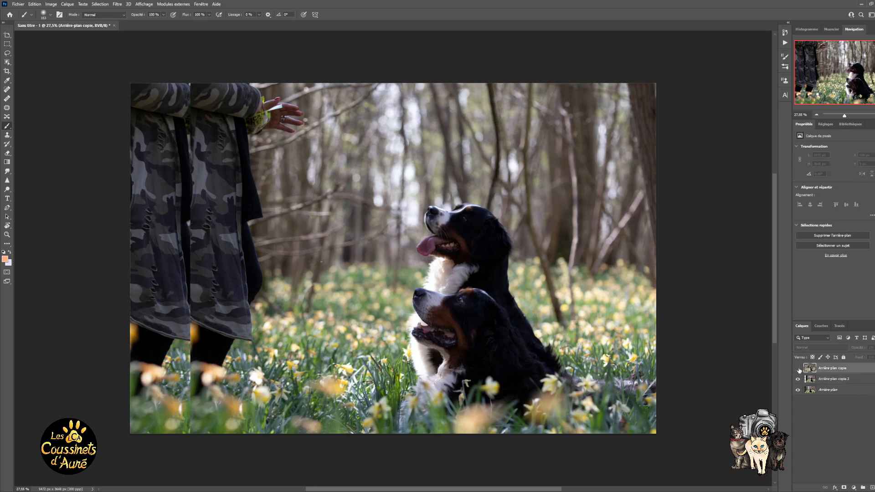
click(798, 369)
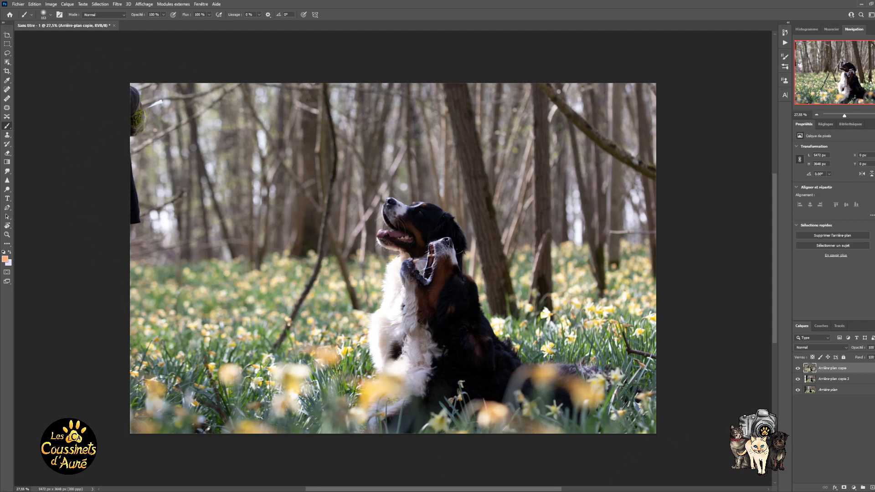
click(844, 487)
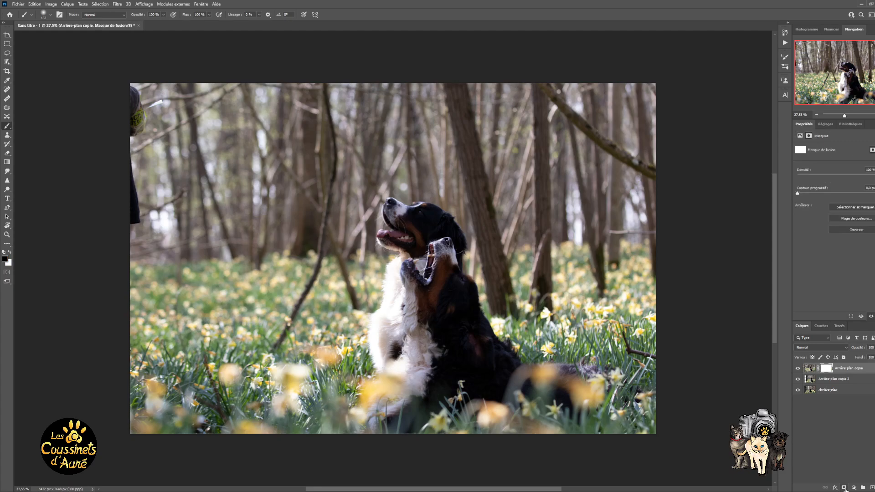
key(ctrl+i)
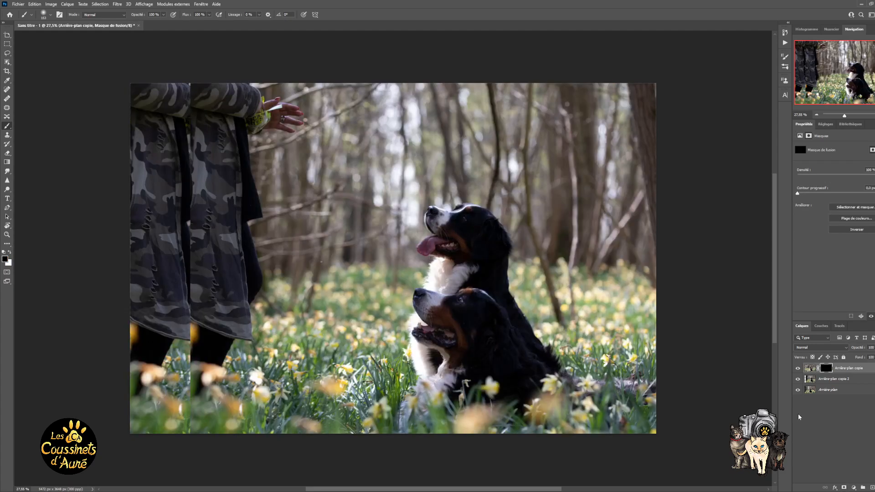
Step: Erase the black mask over the duplicated person on the left of the photo, down through the foreground flowers, to reveal clean forest and meadow
click(7, 153)
drag(215, 169, 229, 168)
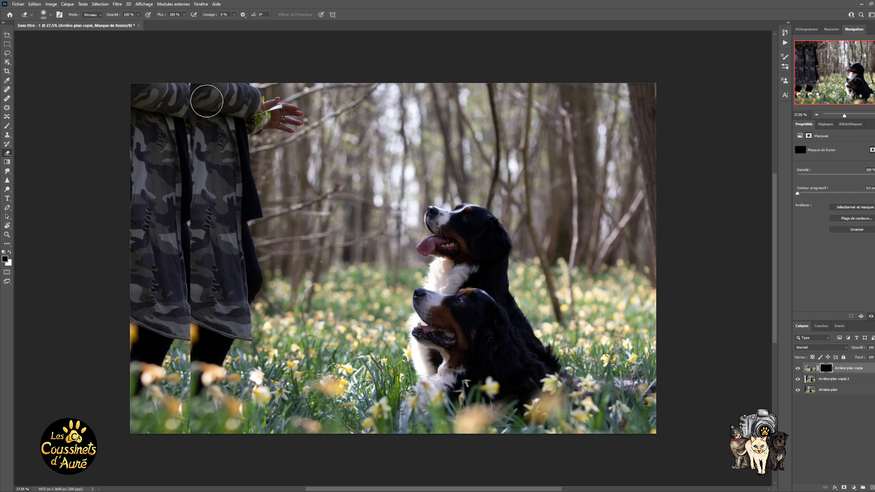
mouse_move(182, 86)
mouse_down()
mouse_move(140, 88)
mouse_move(138, 106)
mouse_move(172, 88)
mouse_move(228, 79)
mouse_move(254, 88)
mouse_move(255, 104)
mouse_move(292, 117)
mouse_move(219, 117)
mouse_move(207, 135)
mouse_move(242, 149)
mouse_move(248, 284)
mouse_move(239, 292)
mouse_move(190, 191)
mouse_move(193, 161)
mouse_move(201, 195)
mouse_move(193, 160)
mouse_move(168, 124)
mouse_move(129, 130)
mouse_move(137, 101)
mouse_move(145, 174)
mouse_move(139, 252)
mouse_move(144, 130)
mouse_move(164, 235)
mouse_move(179, 220)
mouse_move(189, 262)
mouse_move(133, 268)
mouse_move(125, 279)
mouse_move(192, 275)
mouse_move(213, 290)
mouse_move(204, 306)
mouse_move(121, 308)
mouse_move(222, 308)
mouse_move(243, 328)
mouse_move(223, 342)
mouse_move(129, 343)
mouse_move(139, 379)
mouse_move(132, 395)
mouse_move(128, 373)
mouse_up()
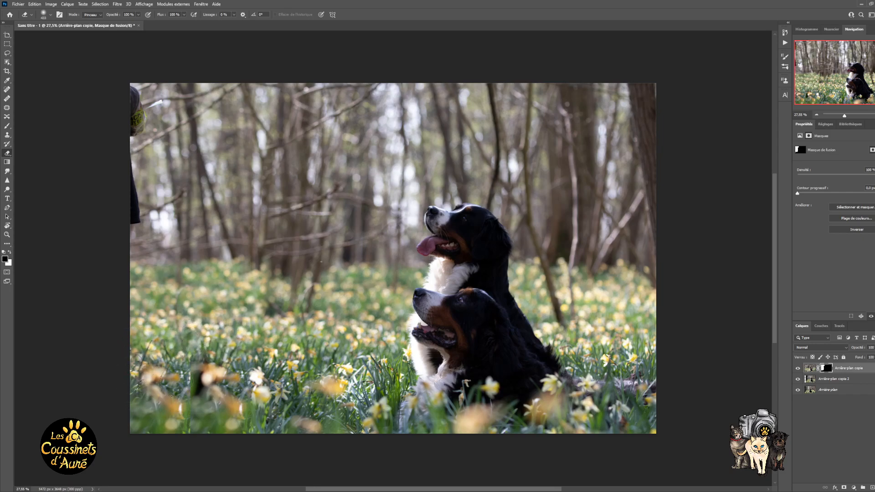
mouse_move(192, 373)
mouse_down()
mouse_move(182, 376)
mouse_move(196, 395)
mouse_move(189, 438)
mouse_move(204, 414)
mouse_move(182, 412)
mouse_up()
mouse_move(210, 385)
mouse_down()
mouse_move(219, 373)
mouse_move(211, 383)
mouse_up()
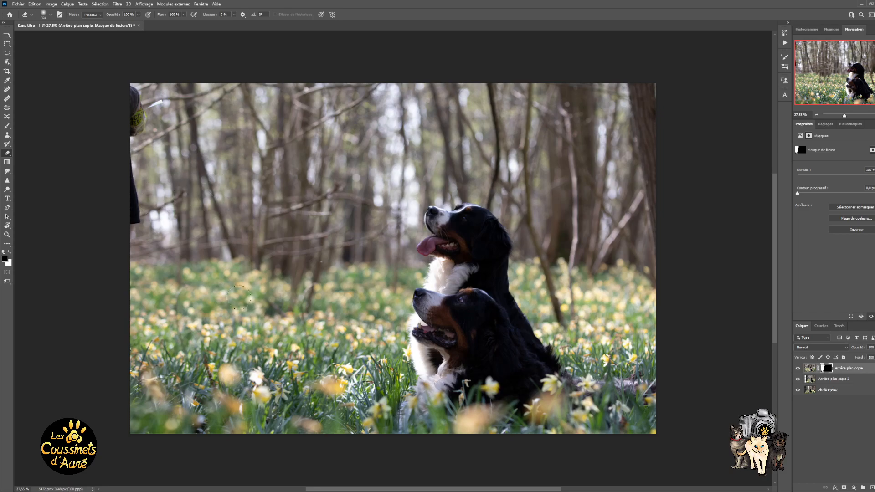
drag(201, 295, 186, 297)
Step: Stamp all visible layers into a new top layer and clone flowers over the trunk base and dark patch in the meadow left of the dogs
click(849, 371)
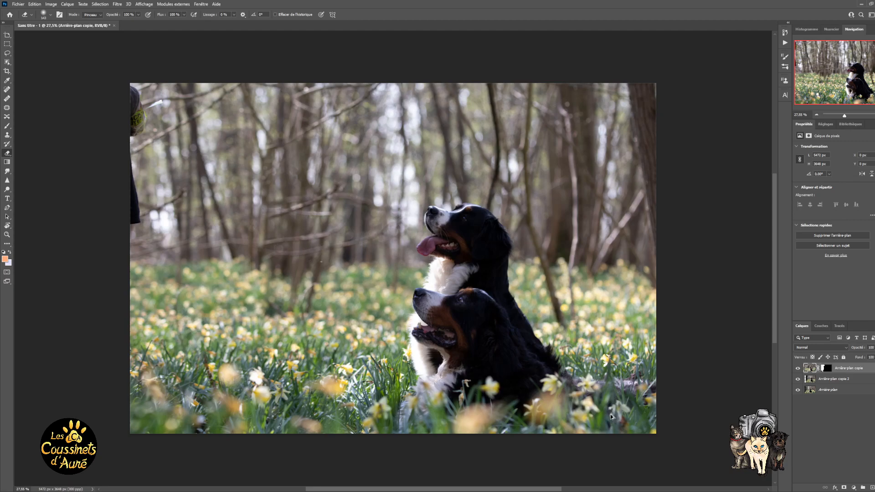
key(ctrl+shift+alt+e)
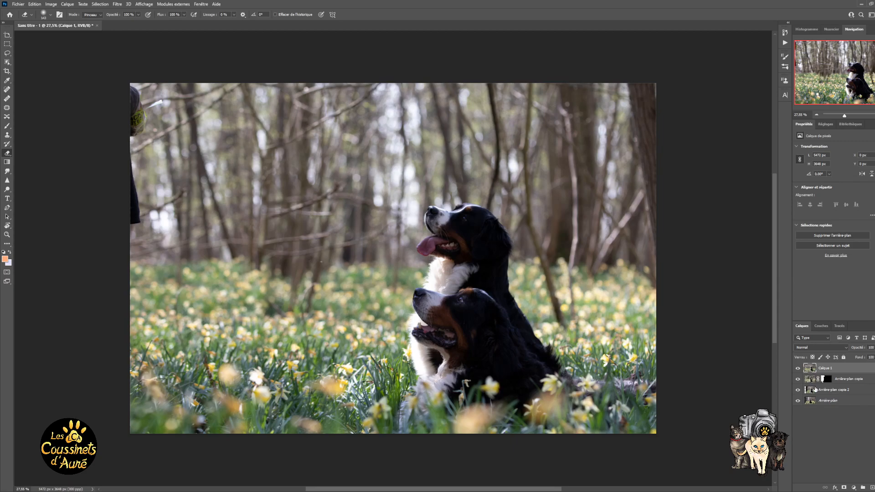
click(6, 137)
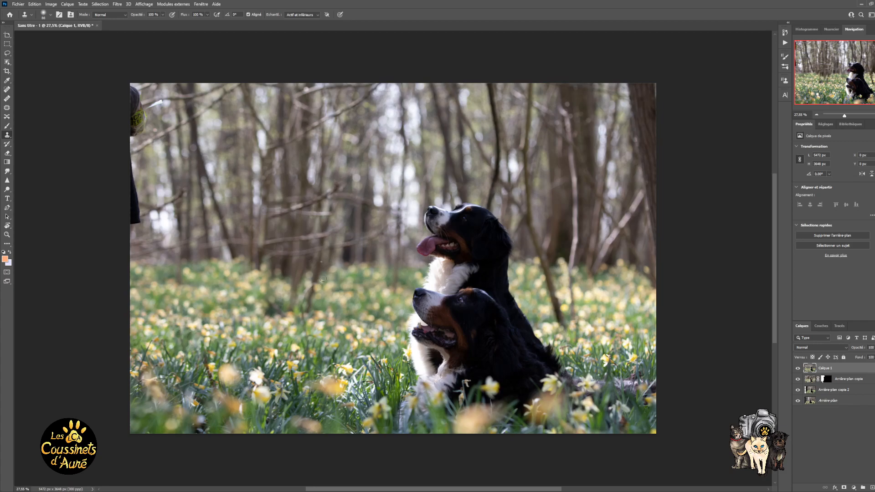
alt+click(351, 286)
alt+right_click(326, 290)
mouse_move(312, 287)
mouse_down()
mouse_move(304, 313)
mouse_move(321, 325)
mouse_move(302, 317)
mouse_move(303, 337)
mouse_up()
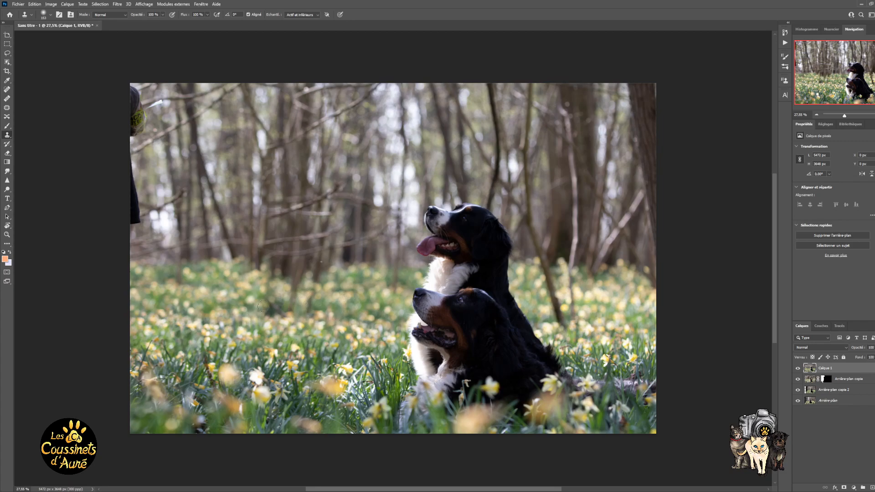
alt+click(235, 303)
drag(270, 304, 283, 316)
alt+click(255, 313)
click(269, 313)
Step: Lasso the lowest horizontal branch left of the dogs, fill the selection with matching background and deselect
click(7, 53)
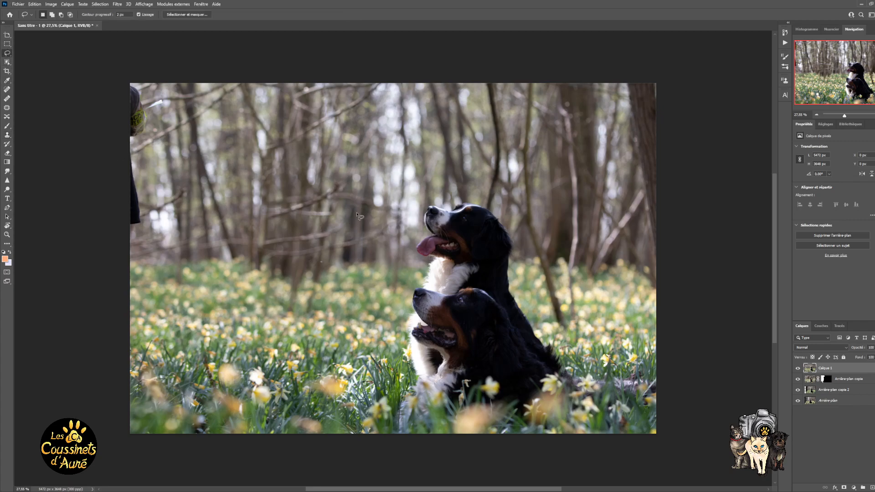
mouse_move(386, 223)
mouse_down()
mouse_move(365, 235)
mouse_move(266, 250)
mouse_move(313, 263)
mouse_move(368, 249)
mouse_move(392, 220)
mouse_up()
key(shift)
key(i)
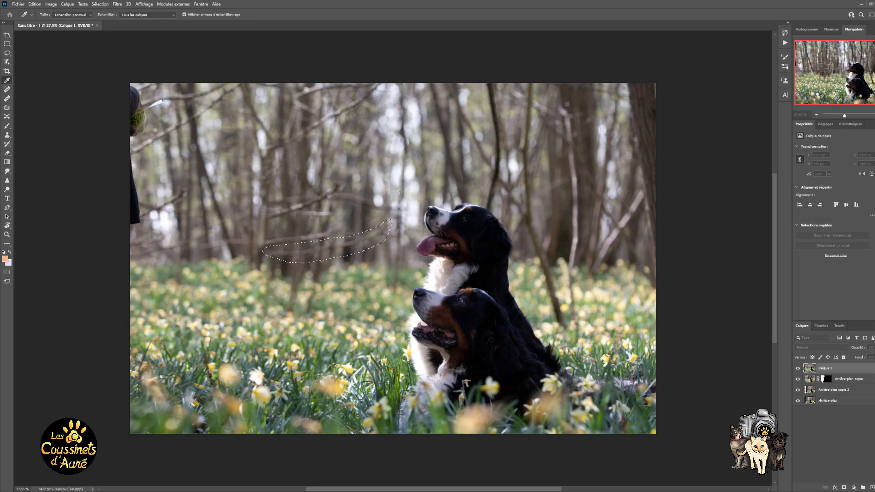
key(l)
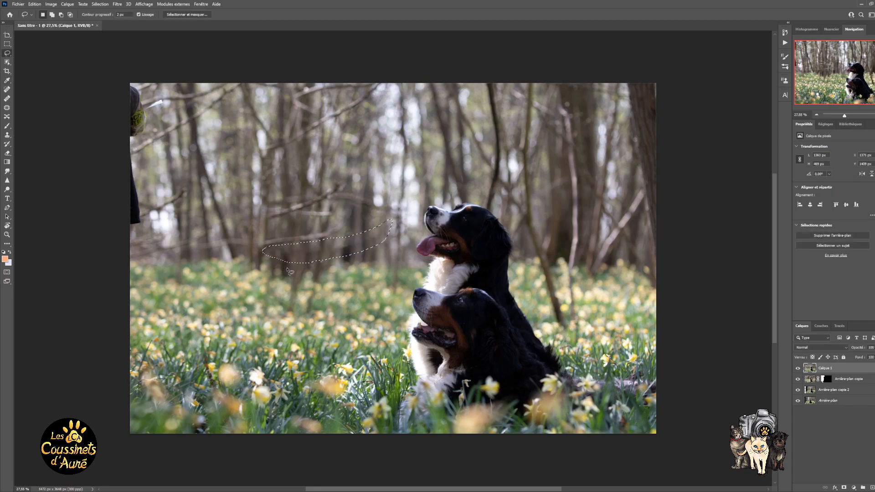
key(ctrl+d)
Step: Clone nearby background over the traces of the removed lowest branch, just above the flower line
click(7, 135)
alt+click(345, 256)
drag(345, 247, 350, 249)
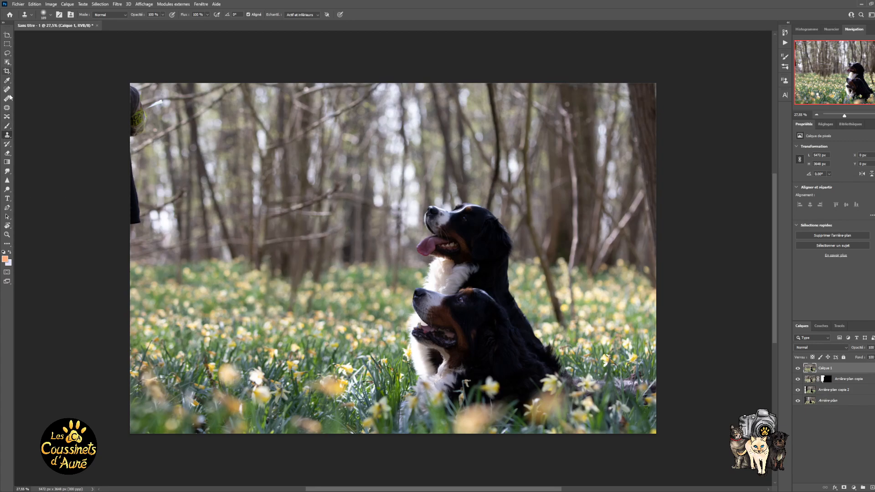
Step: Lasso the remaining low branch just above the meadow, fill the selection to remove it and deselect
click(7, 53)
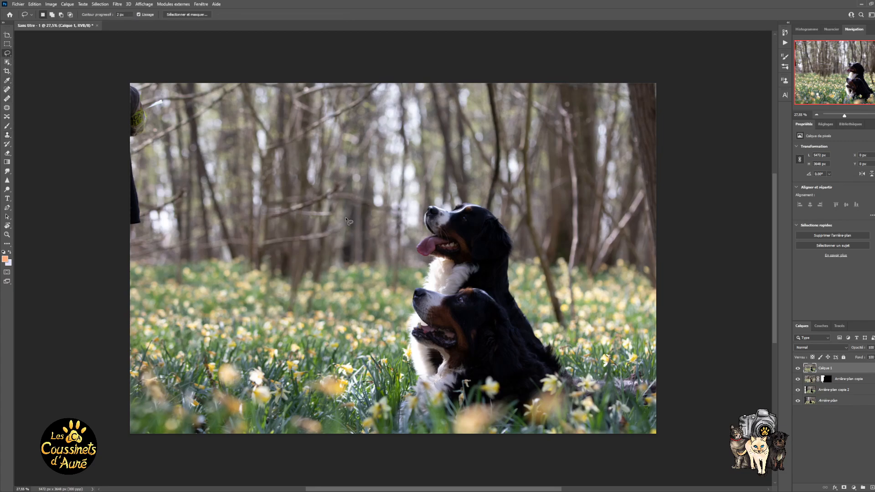
mouse_move(345, 221)
mouse_down()
mouse_move(267, 241)
mouse_move(273, 251)
mouse_move(307, 251)
mouse_move(348, 237)
mouse_move(349, 223)
mouse_up()
key(i)
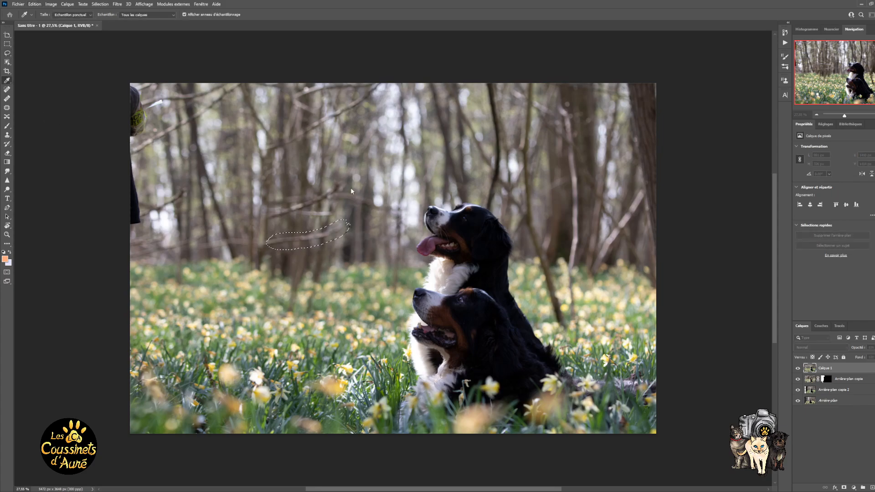
key(l)
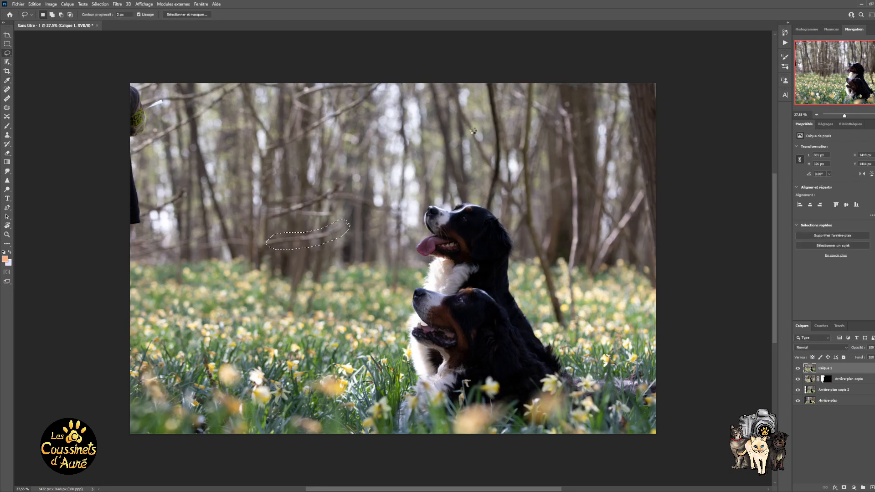
key(ctrl+d)
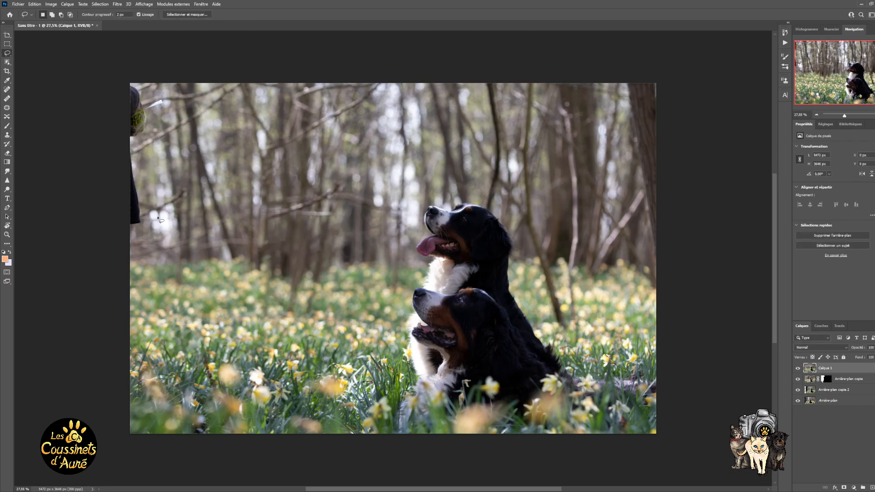
Step: Lasso the slanting branch left of the upper dog's muzzle, fill it with matching forest background and deselect
click(7, 135)
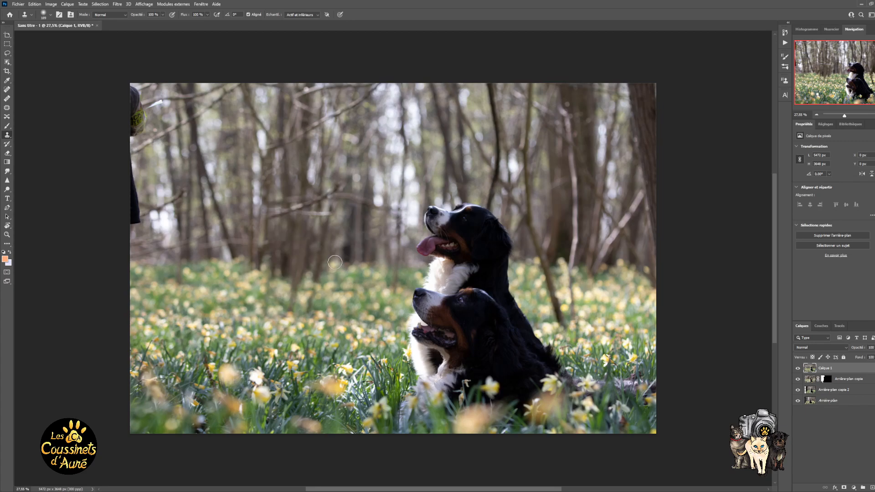
scroll(334, 262, down, 2)
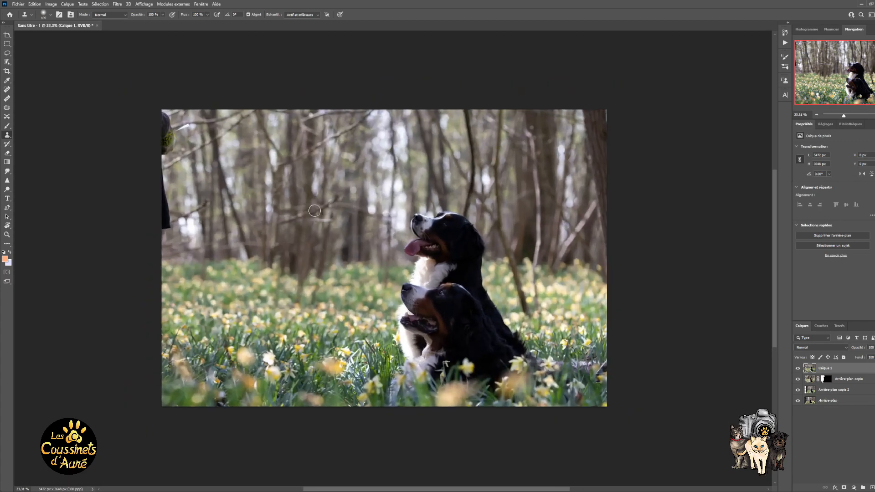
click(7, 53)
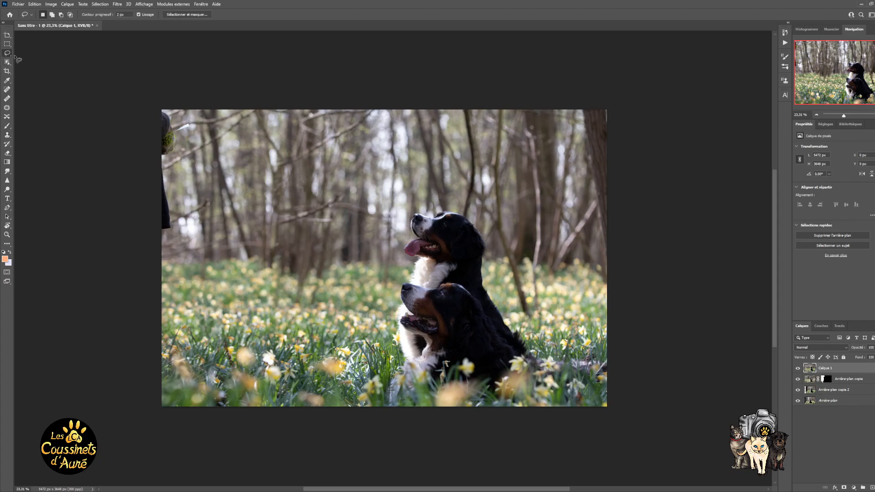
mouse_move(337, 187)
mouse_down()
mouse_move(277, 218)
mouse_move(279, 230)
mouse_move(304, 226)
mouse_move(346, 192)
mouse_move(316, 196)
mouse_move(276, 221)
mouse_move(284, 231)
mouse_move(348, 187)
mouse_up()
click(351, 199)
key(i)
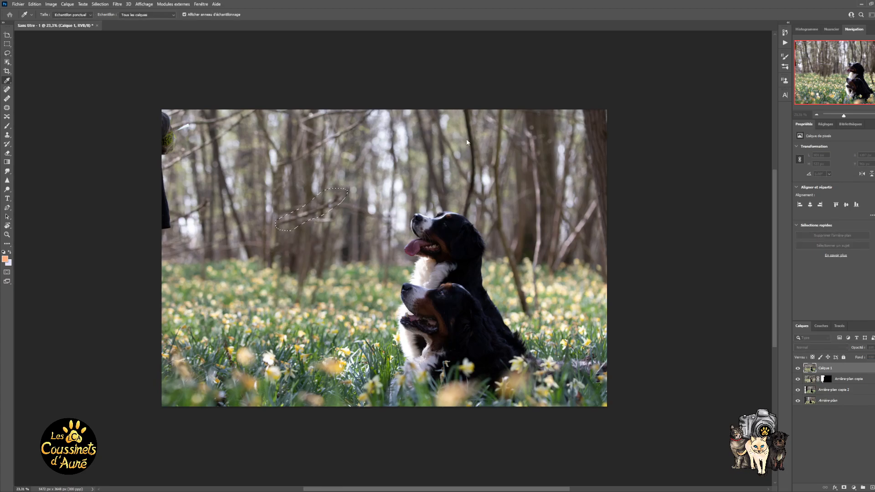
key(l)
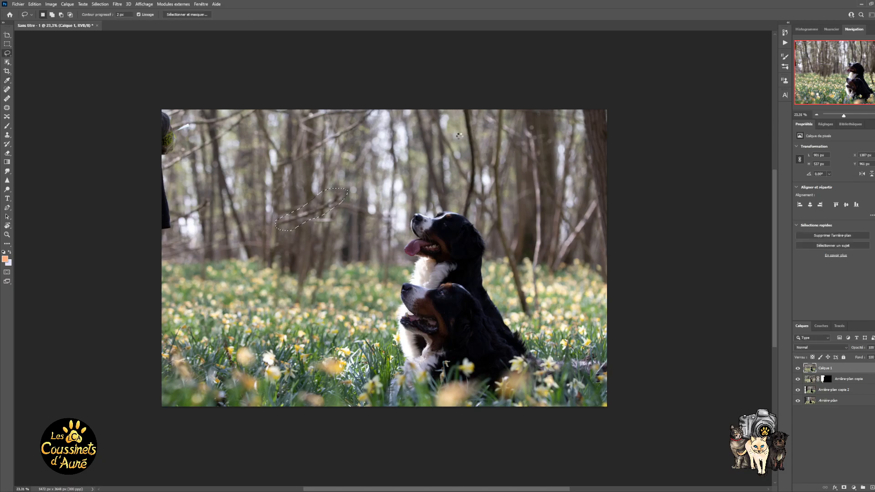
key(ctrl+d)
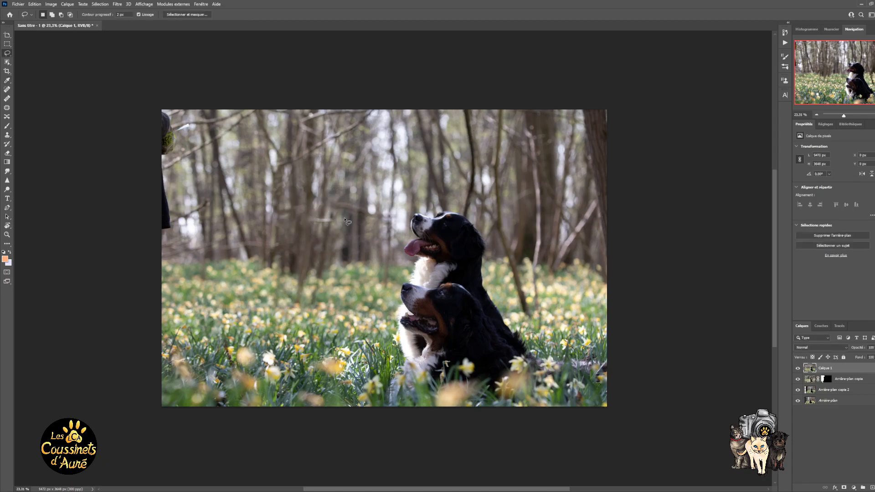
Step: Clone forest background over the bright horizontal streak left where the slanting branch was
click(7, 135)
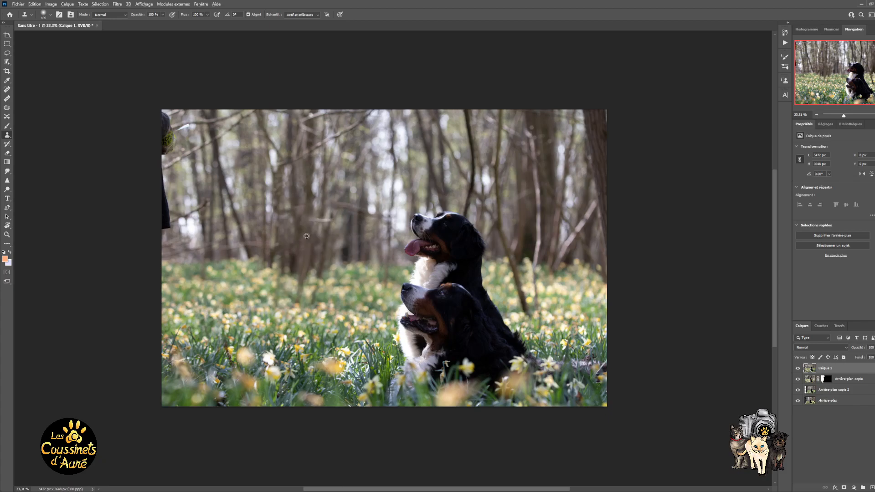
drag(309, 221, 329, 221)
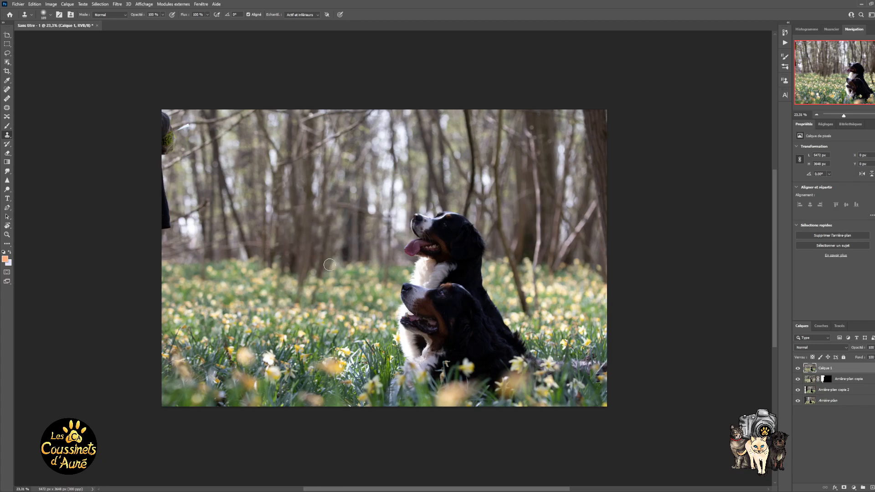
alt+click(318, 209)
Step: Lasso the remaining sleeve and coat of the person at the photo's left edge, fill them with forest background and deselect
click(7, 53)
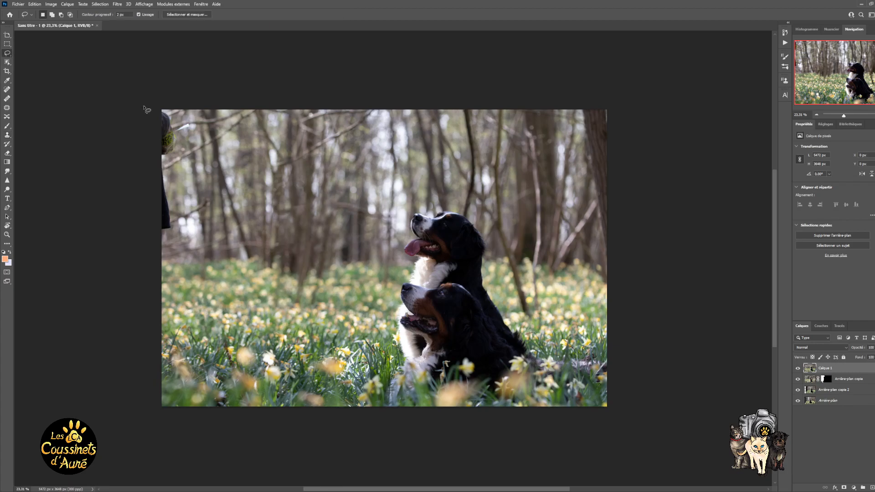
drag(177, 120, 192, 132)
mouse_move(165, 168)
mouse_down()
mouse_move(173, 208)
mouse_move(219, 197)
mouse_move(213, 214)
mouse_move(150, 241)
mouse_up()
key(ctrl+d)
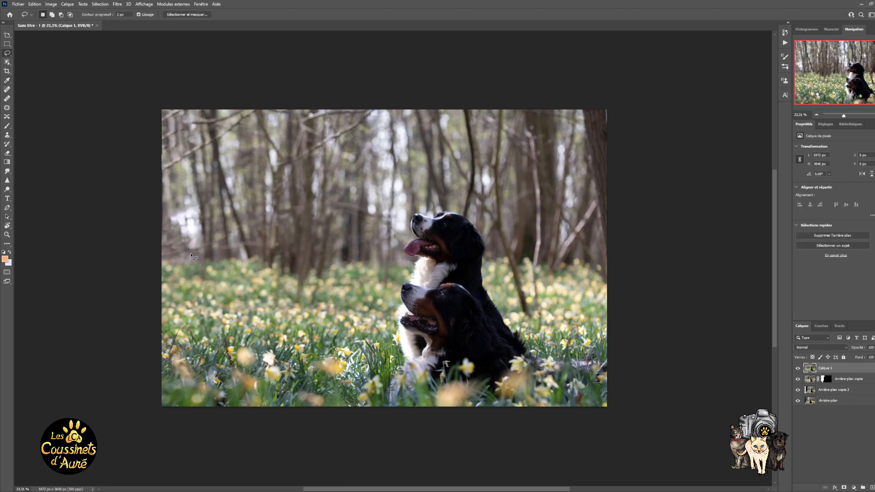
Step: Clone clean forest background over the uneven patches among the left-hand trunks and along the photo's left edge
click(7, 135)
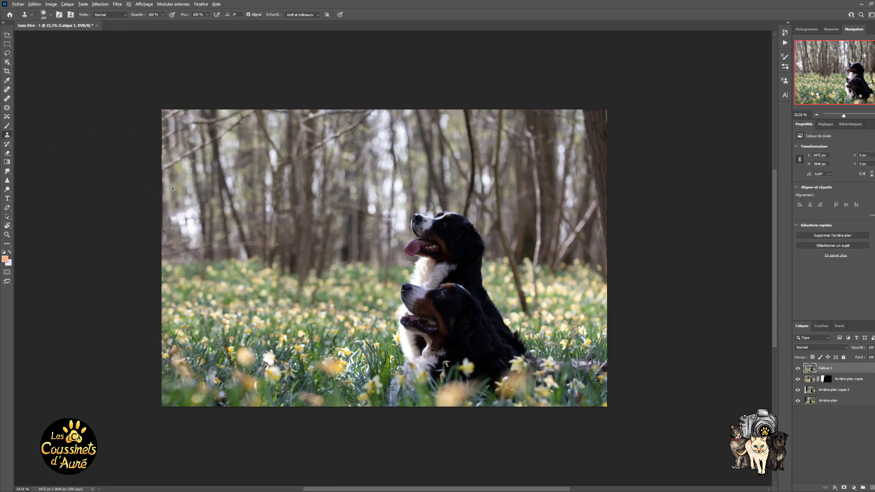
alt+click(245, 190)
alt+click(246, 169)
drag(213, 204, 227, 204)
mouse_move(163, 177)
mouse_down()
mouse_move(162, 169)
mouse_move(163, 187)
mouse_up()
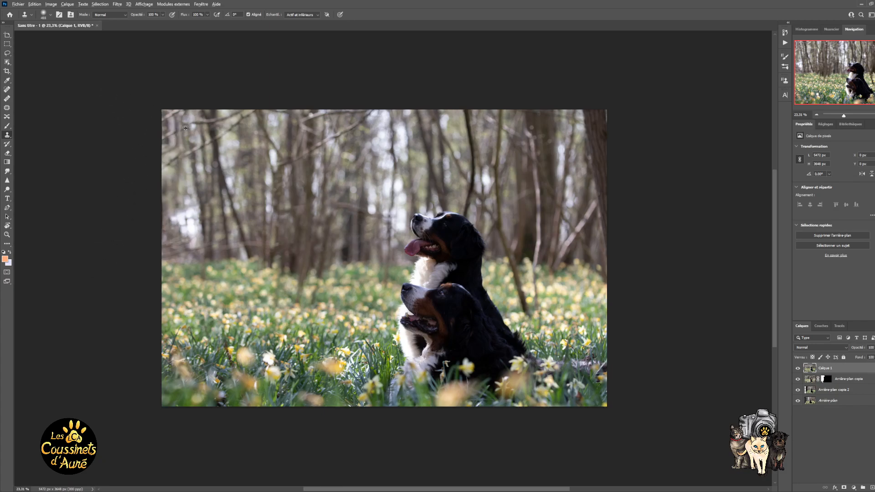
Step: Clone forest texture sampled near the photo's upper edge over the thin branches in its upper-left corner
alt+click(272, 123)
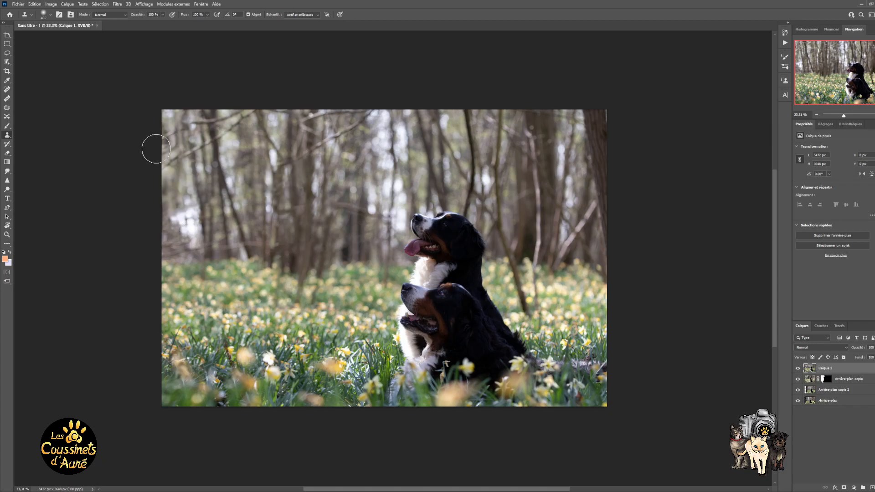
drag(176, 134, 170, 135)
scroll(184, 247, down, 2)
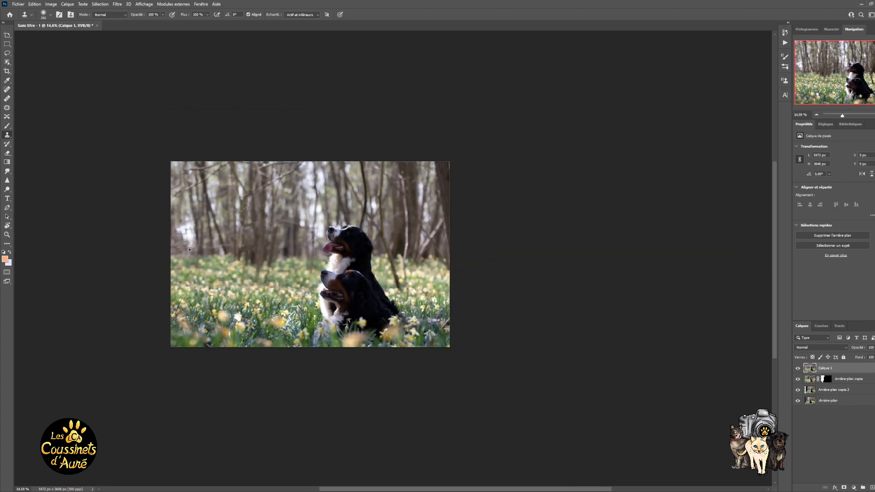
scroll(204, 191, up, 2)
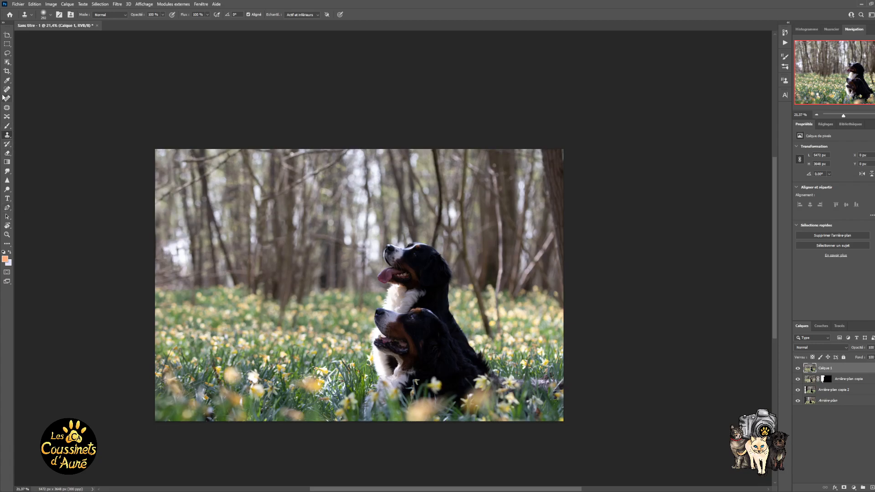
Step: Lasso the two slanting branches crossing the upper-left forest, fill each selection with matching background and deselect
click(7, 53)
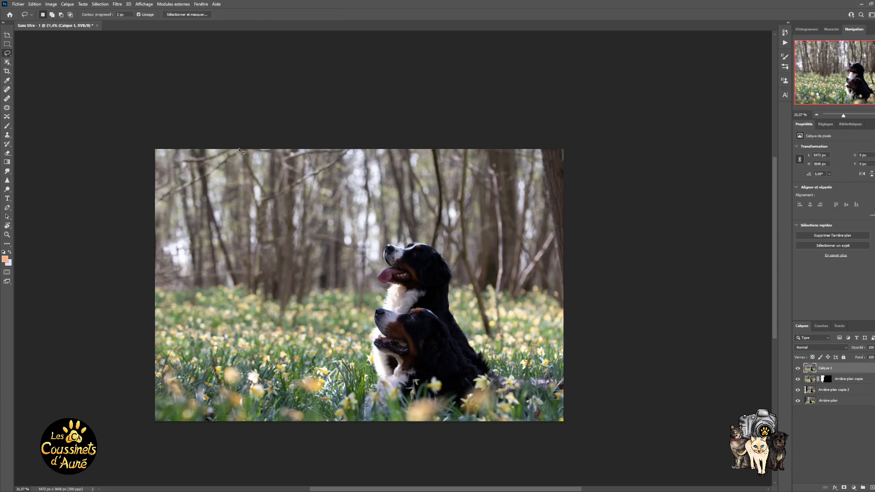
mouse_move(294, 176)
mouse_down()
mouse_move(256, 194)
mouse_move(255, 207)
mouse_move(288, 203)
mouse_move(359, 141)
mouse_up()
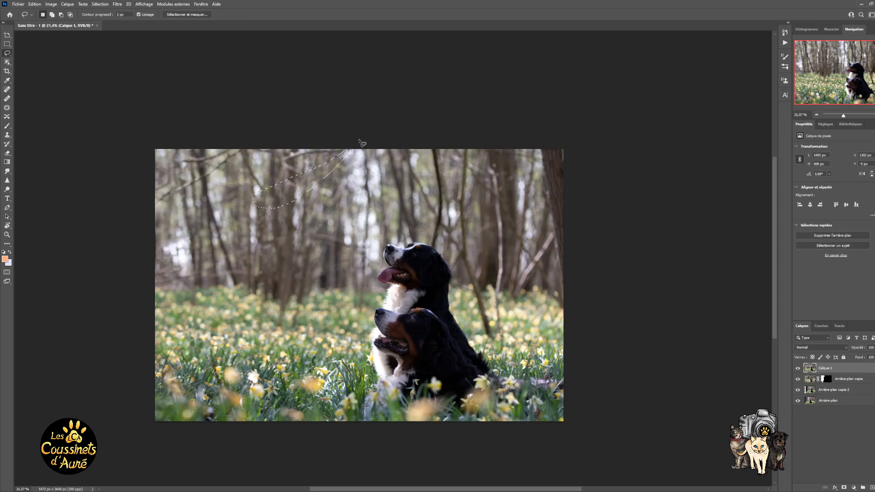
click(255, 278)
mouse_move(217, 164)
mouse_down()
mouse_move(172, 183)
mouse_move(154, 206)
mouse_move(242, 149)
mouse_up()
key(ctrl+d)
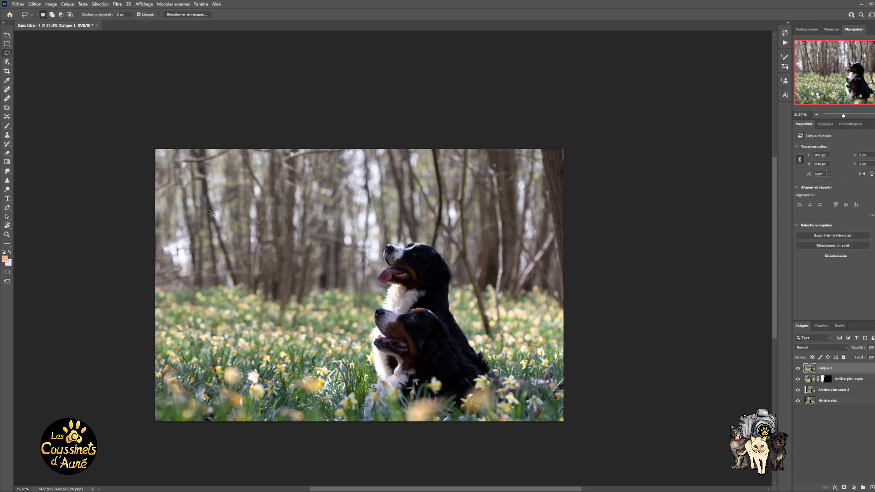
Step: Lasso the remaining curved branch along the photo's upper-left edge, fill it with forest background and deselect
drag(436, 327, 451, 294)
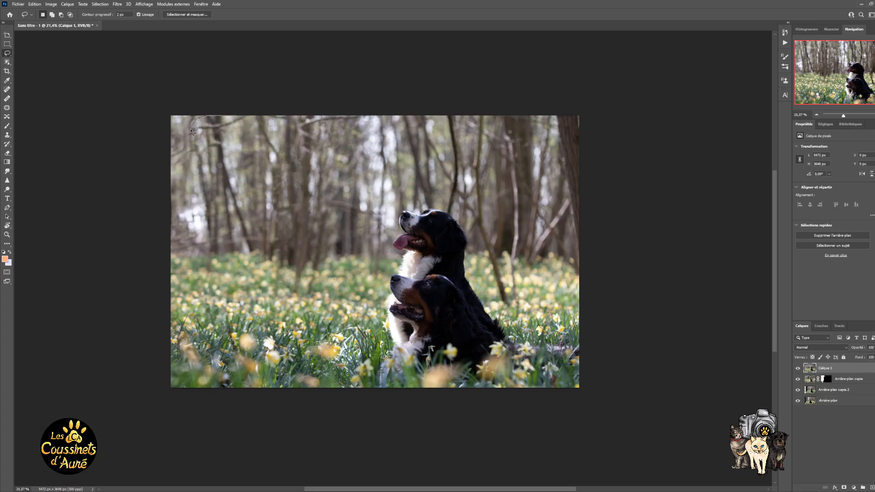
drag(250, 122, 252, 116)
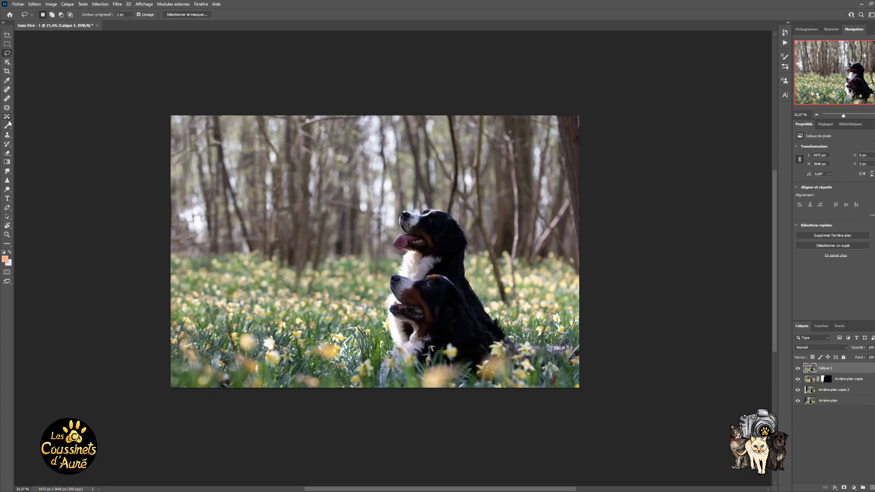
click(8, 134)
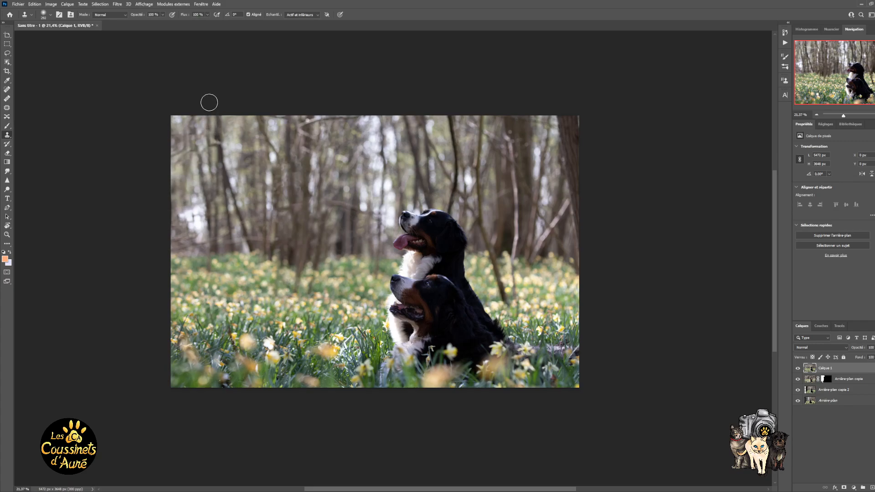
Step: Compare the retouched photo with the shot on layer "Arrière-plan copie 2" by isolating that layer, and restore all layers' visibility
scroll(334, 299, down, 1)
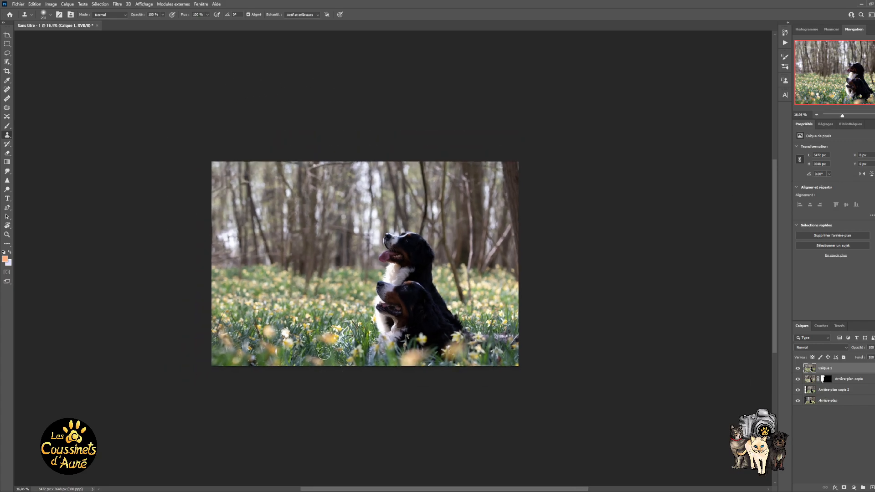
scroll(324, 319, right, 1)
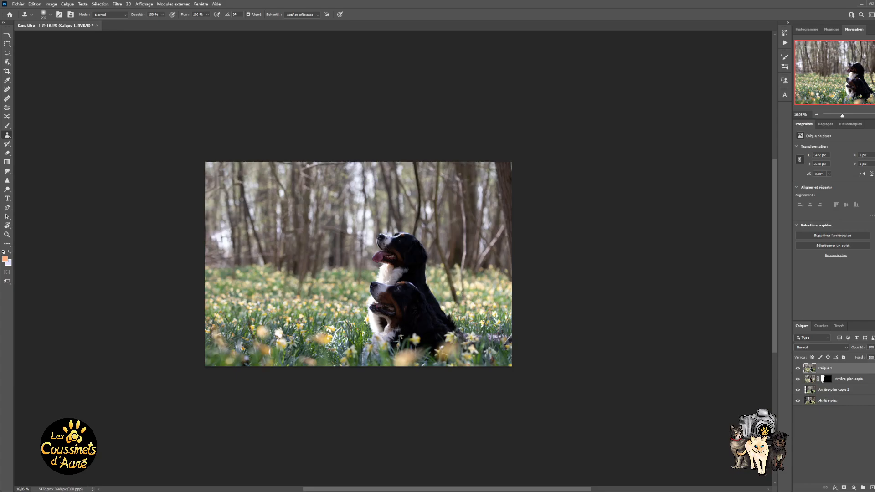
alt+click(798, 390)
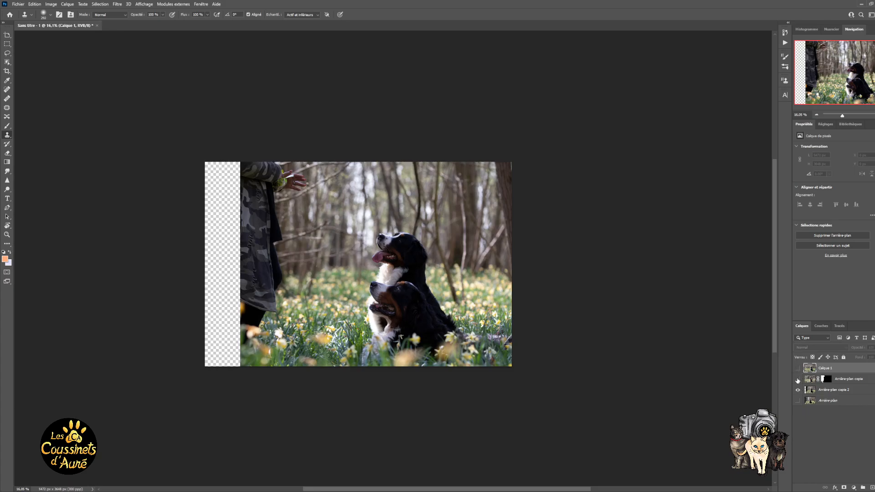
alt+click(799, 390)
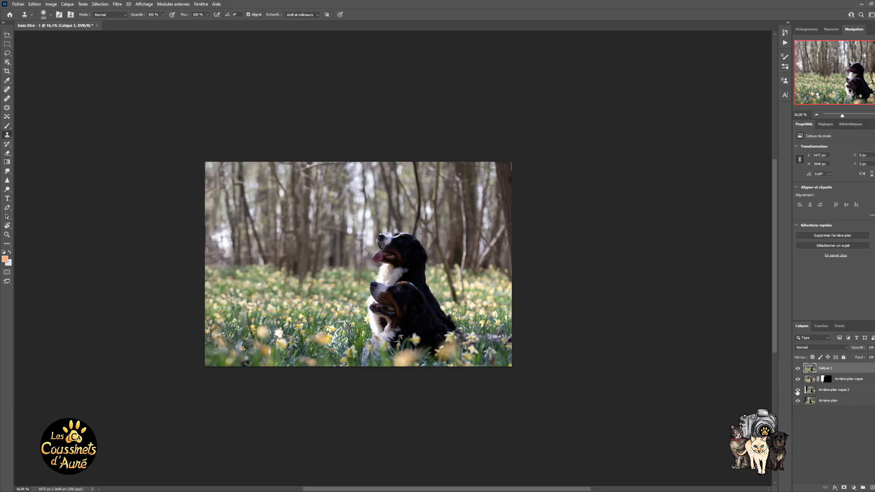